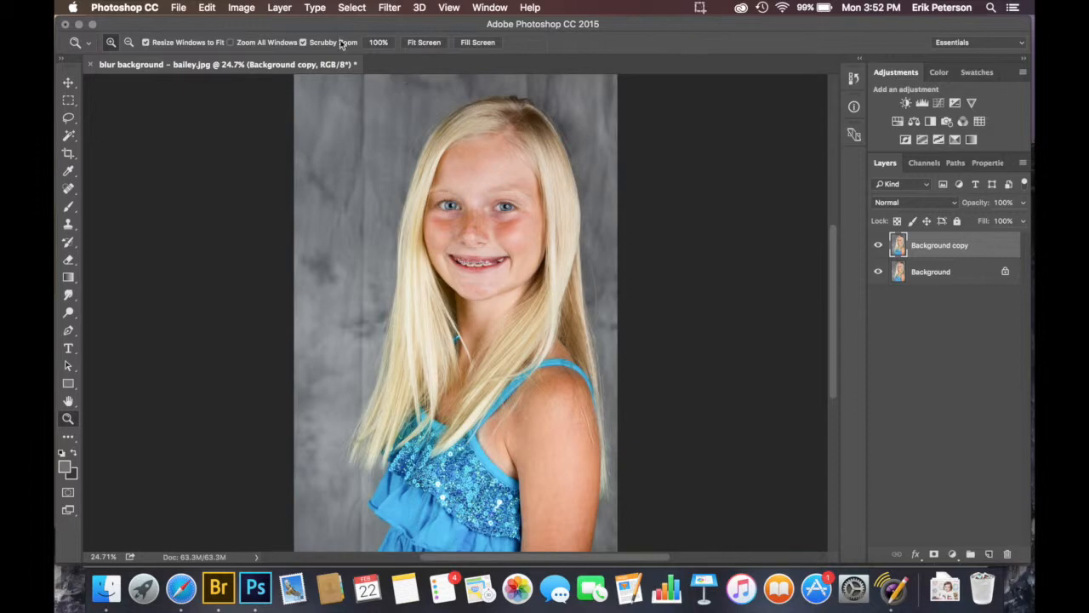
Step: Open Unsharp Mask for the Background copy layer and set Amount to 500%, Radius to 0.1 pixels and Threshold to 0
click(464, 204)
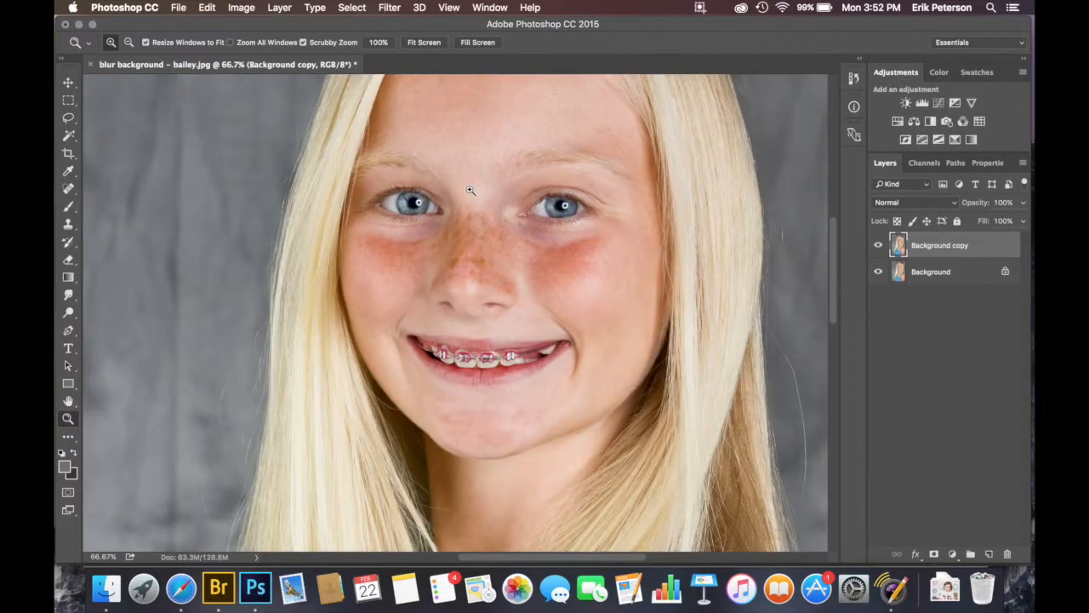
click(472, 193)
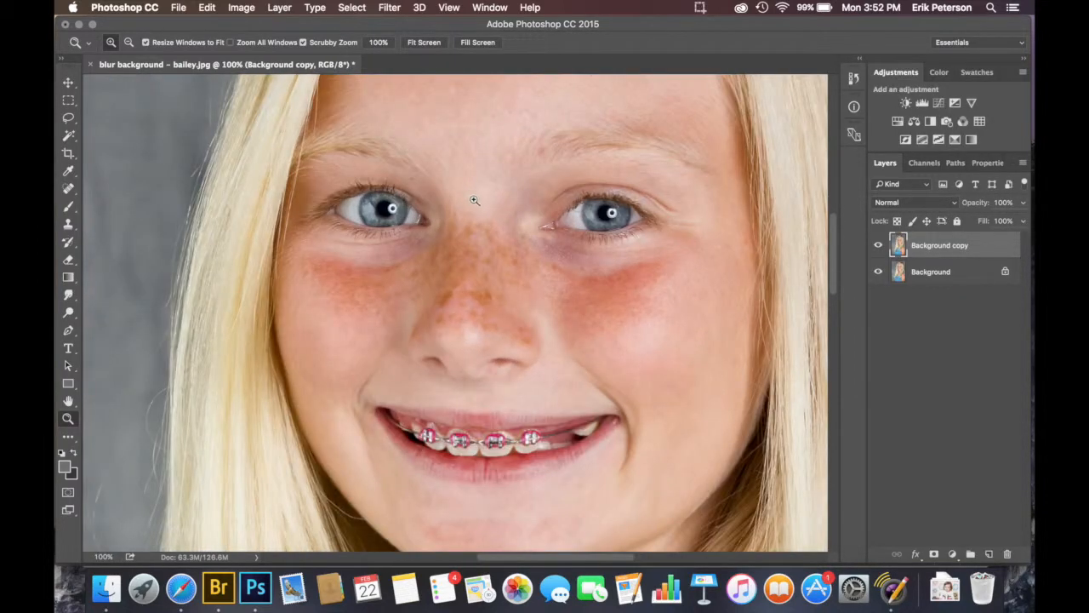
drag(475, 215, 451, 227)
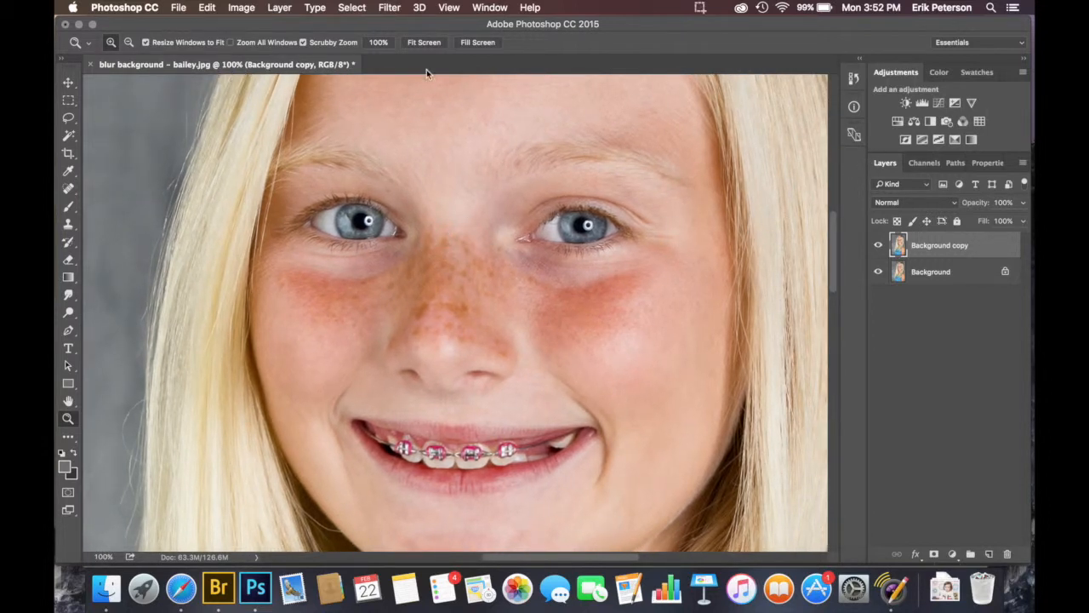
click(389, 7)
mouse_move(460, 247)
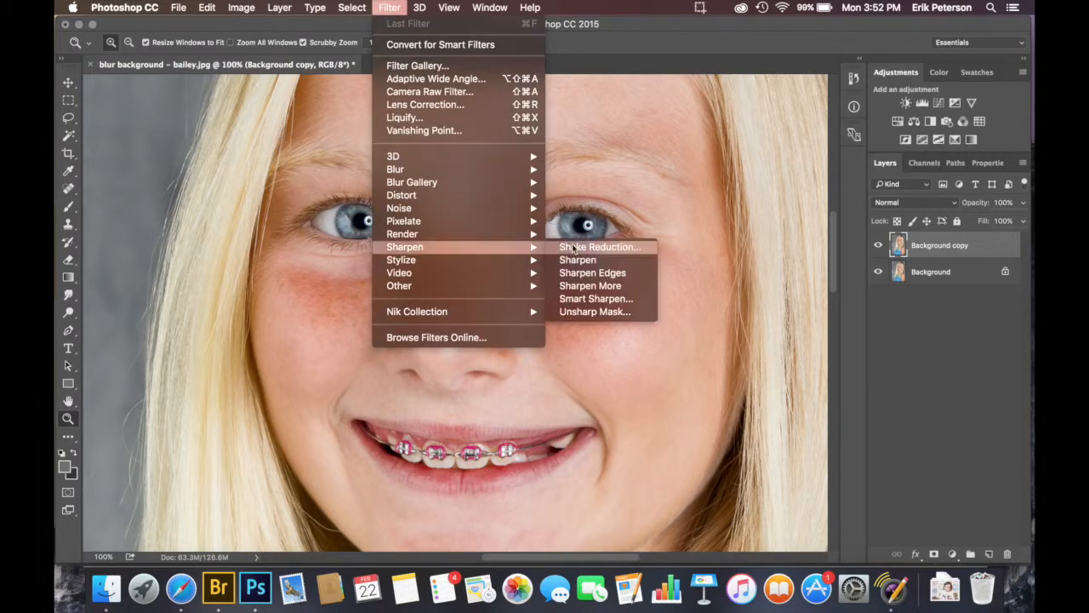
click(594, 311)
key(Tab)
drag(632, 383, 628, 382)
drag(626, 311, 822, 304)
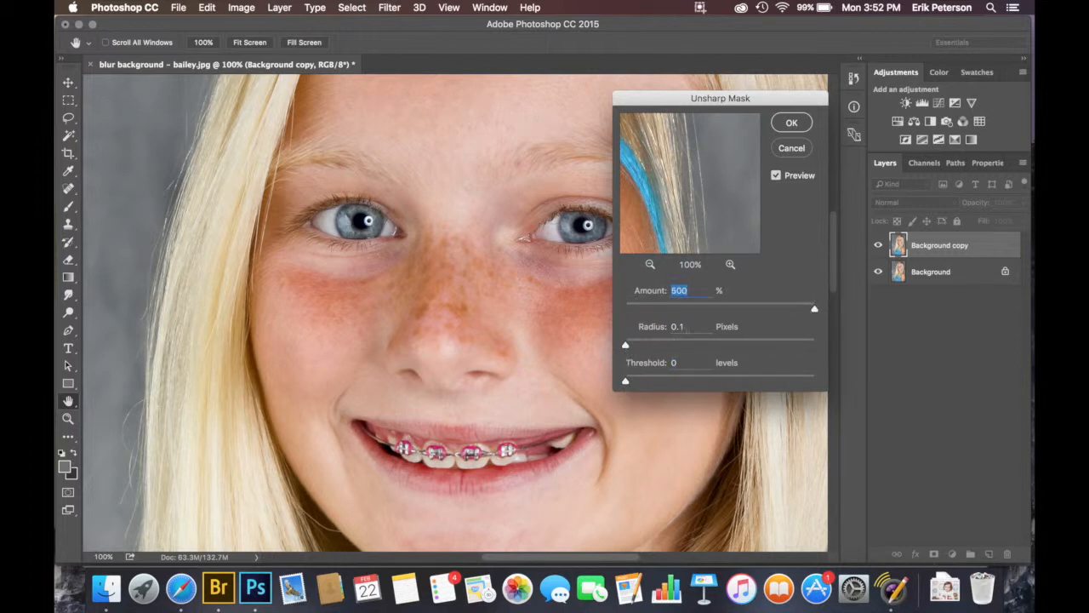
Step: Try Unsharp Mask radii up to 4.2 pixels on the face and settle on a Radius of 0.9 pixels
drag(626, 345, 632, 346)
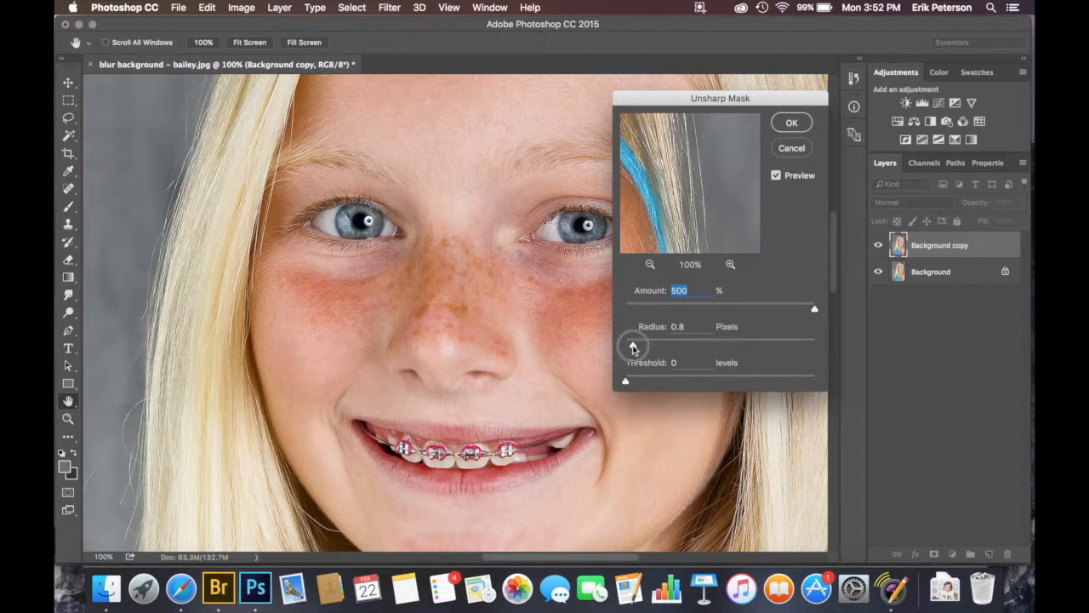
drag(632, 346, 630, 344)
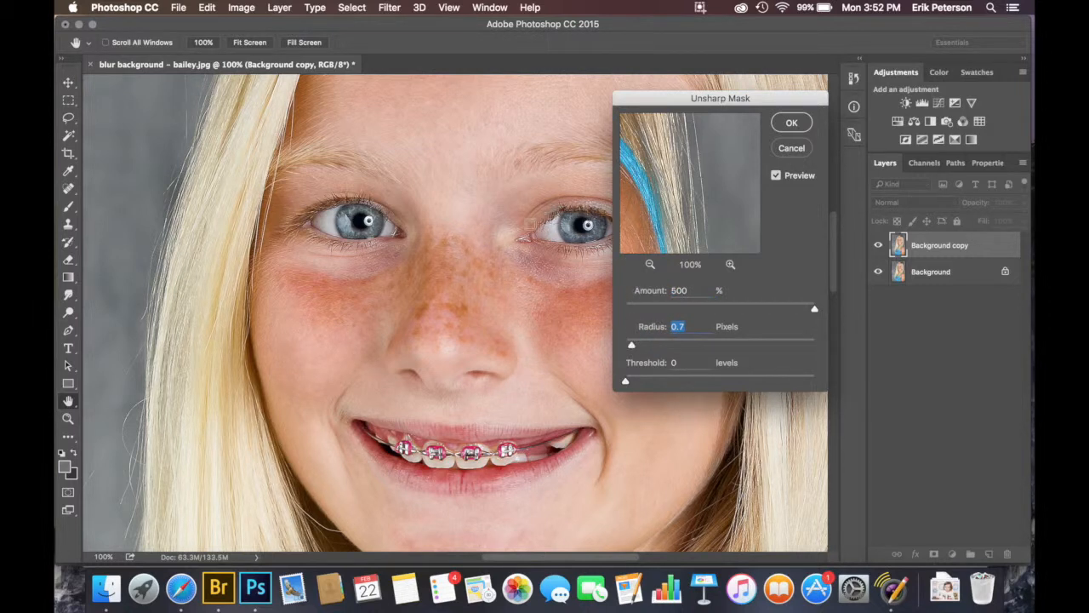
drag(632, 349, 669, 345)
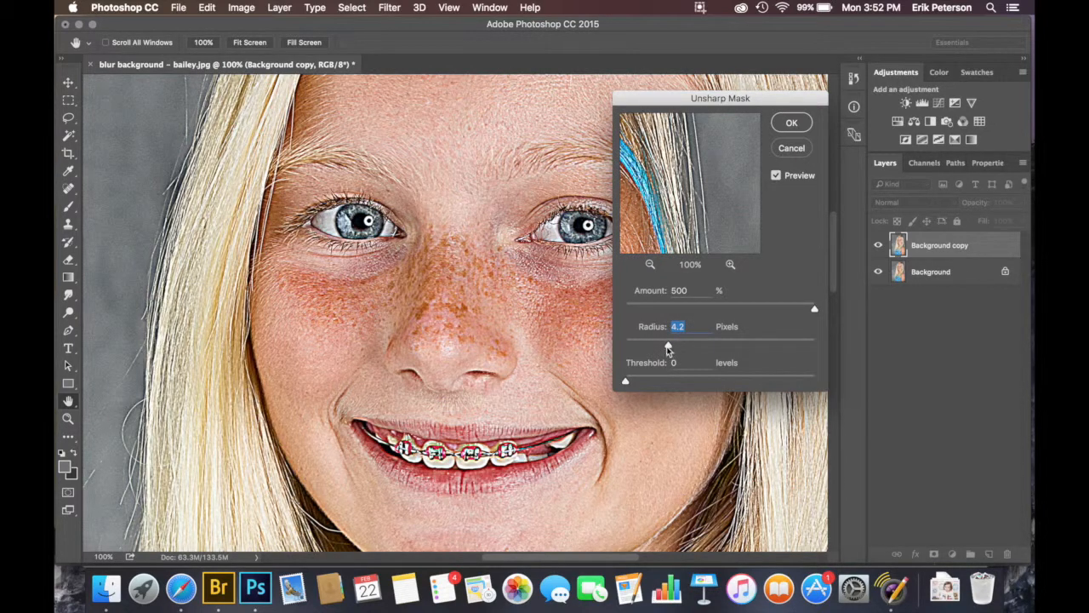
drag(668, 347, 637, 348)
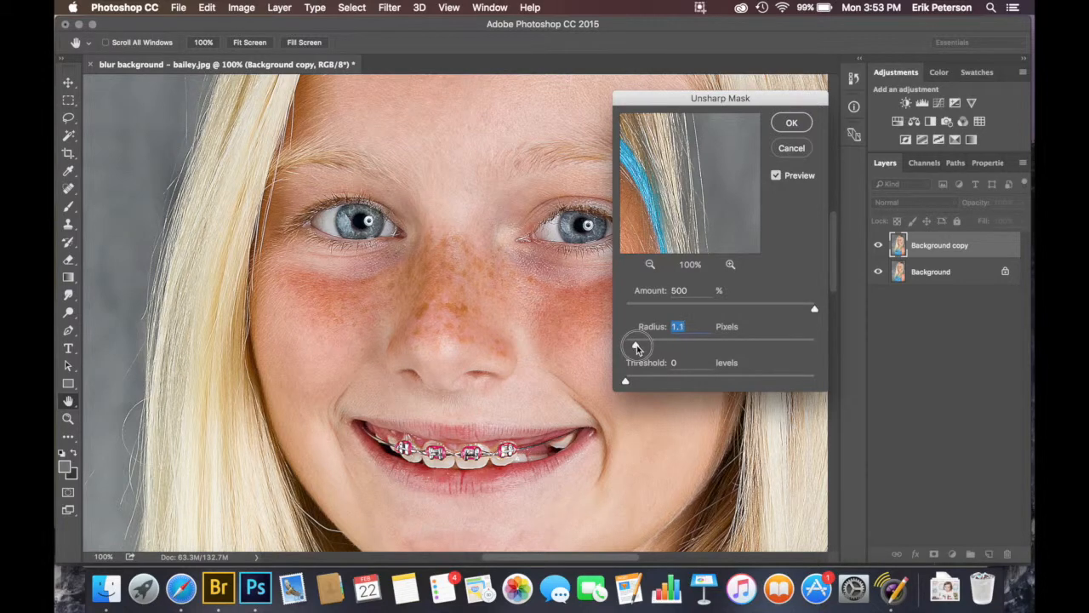
drag(637, 349, 633, 348)
Step: Set the sharpening Amount to 156%, raise the Threshold slightly and apply Unsharp Mask to the Background copy layer
drag(815, 310, 758, 312)
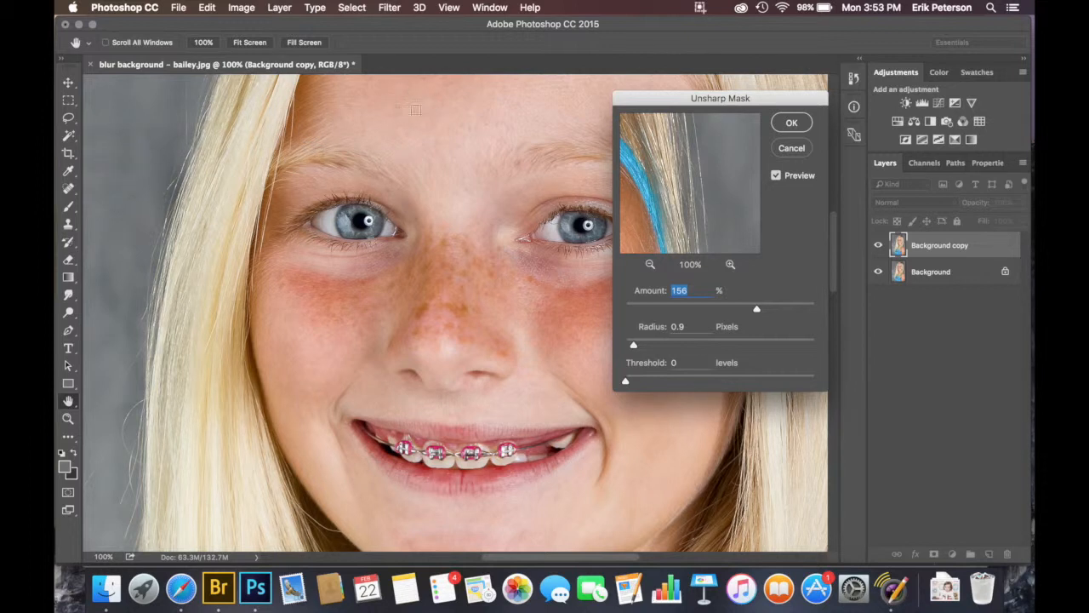
click(625, 383)
drag(626, 383, 631, 382)
key(Up)
click(792, 124)
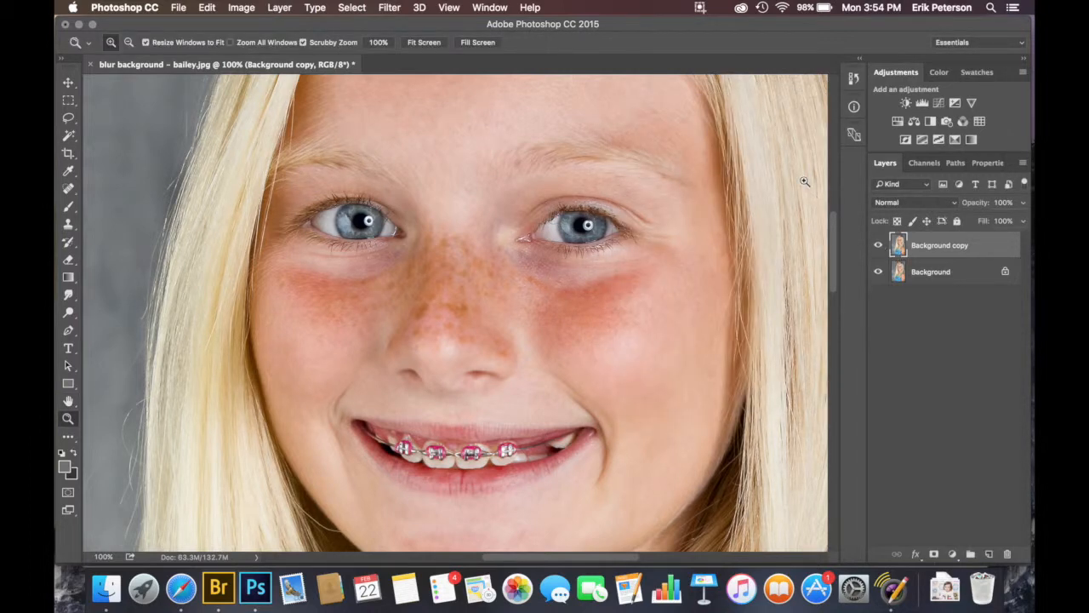
Step: Examine the sharpened portrait at 100% magnification, checking its different areas and the face
scroll(575, 266, up, 2)
mouse_move(576, 267)
mouse_down()
mouse_move(564, 330)
mouse_move(615, 213)
mouse_move(599, 75)
mouse_up()
drag(564, 316, 578, 94)
drag(591, 248, 464, 85)
drag(577, 318, 574, 93)
drag(575, 340, 577, 146)
mouse_move(576, 295)
mouse_down()
mouse_move(562, 231)
mouse_move(584, 383)
mouse_up()
mouse_move(564, 141)
mouse_down()
mouse_move(576, 243)
mouse_move(621, 408)
mouse_up()
drag(565, 225, 510, 502)
drag(494, 357, 493, 406)
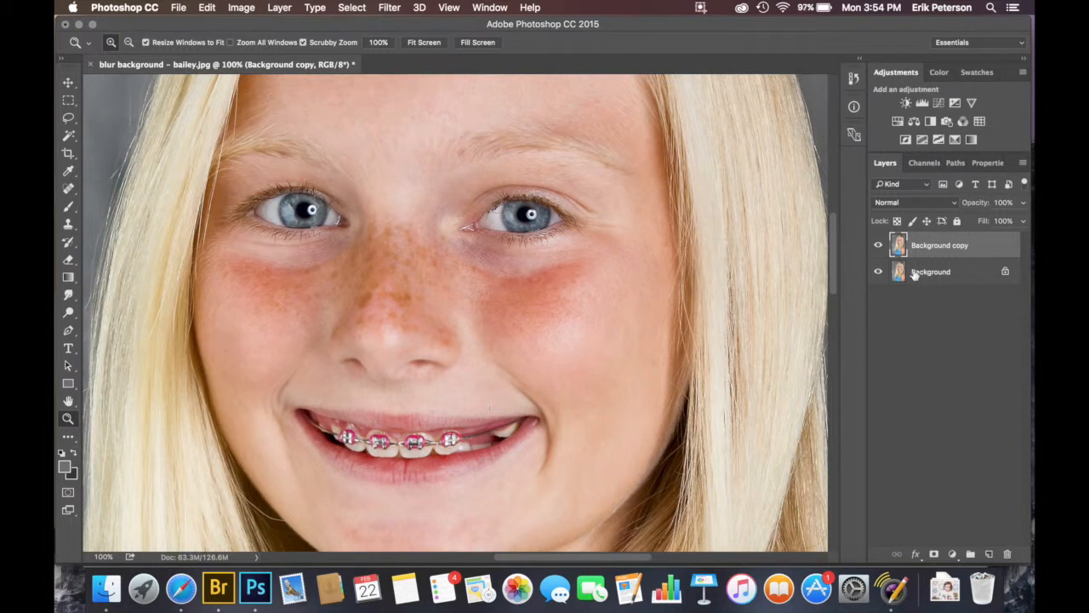
Step: Add a layer mask to the Background copy layer and fill it with black at 100% opacity
click(934, 554)
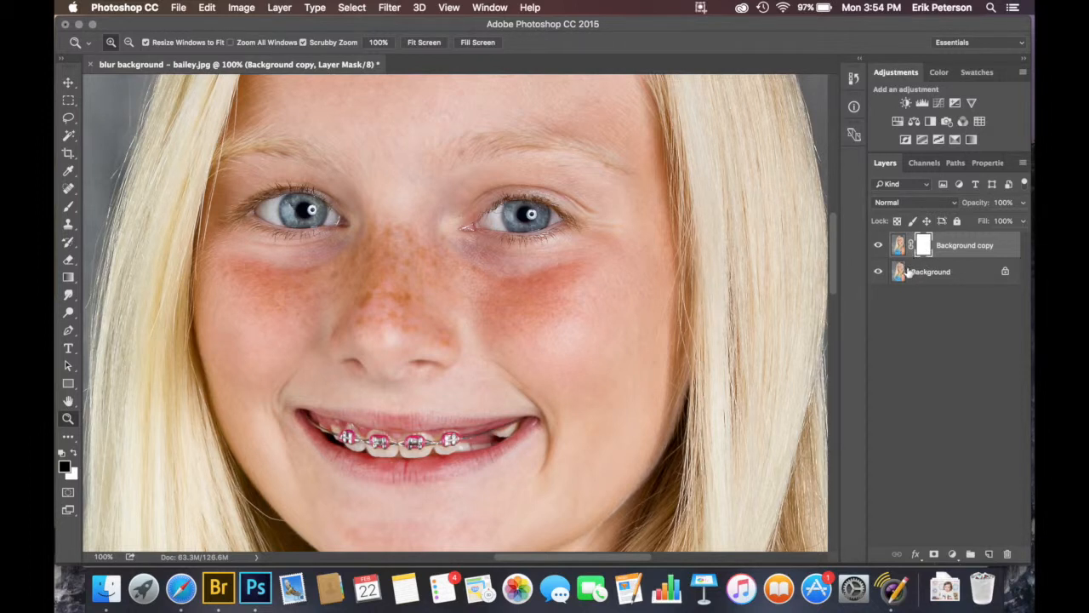
click(247, 7)
mouse_move(207, 6)
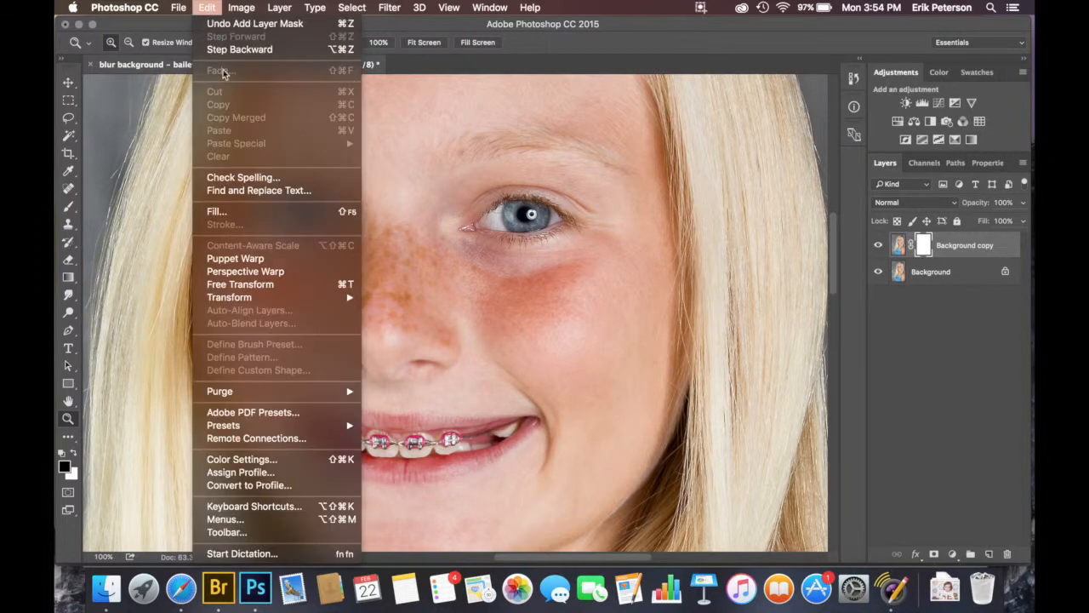
click(234, 213)
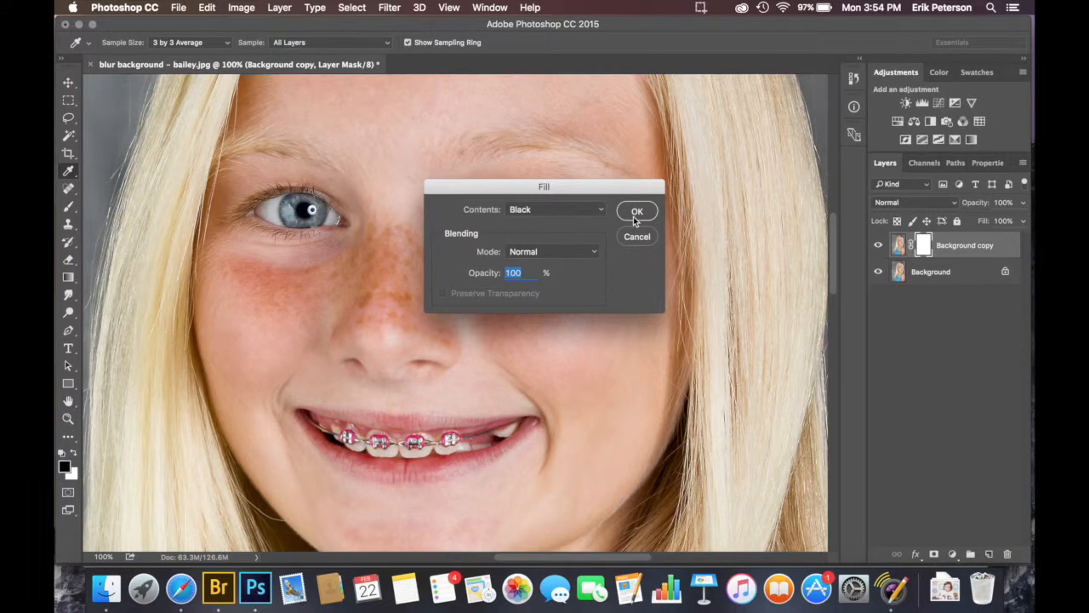
click(635, 213)
Step: Paint white on the layer mask over the eyes and mouth with a soft 80-pixel Brush
key(z)
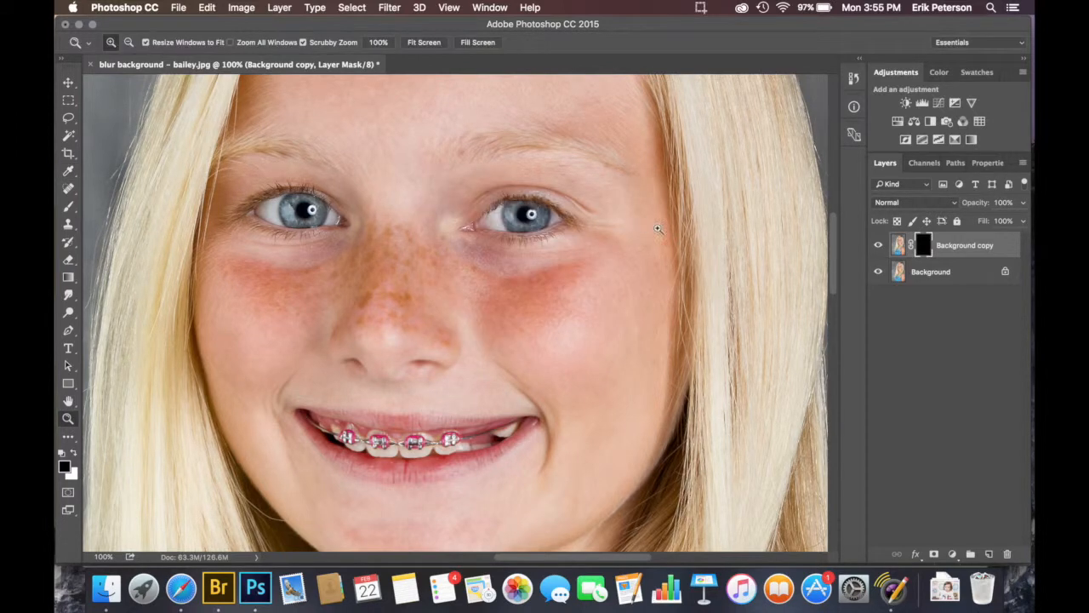
alt+click(470, 272)
alt+click(469, 272)
alt+click(470, 271)
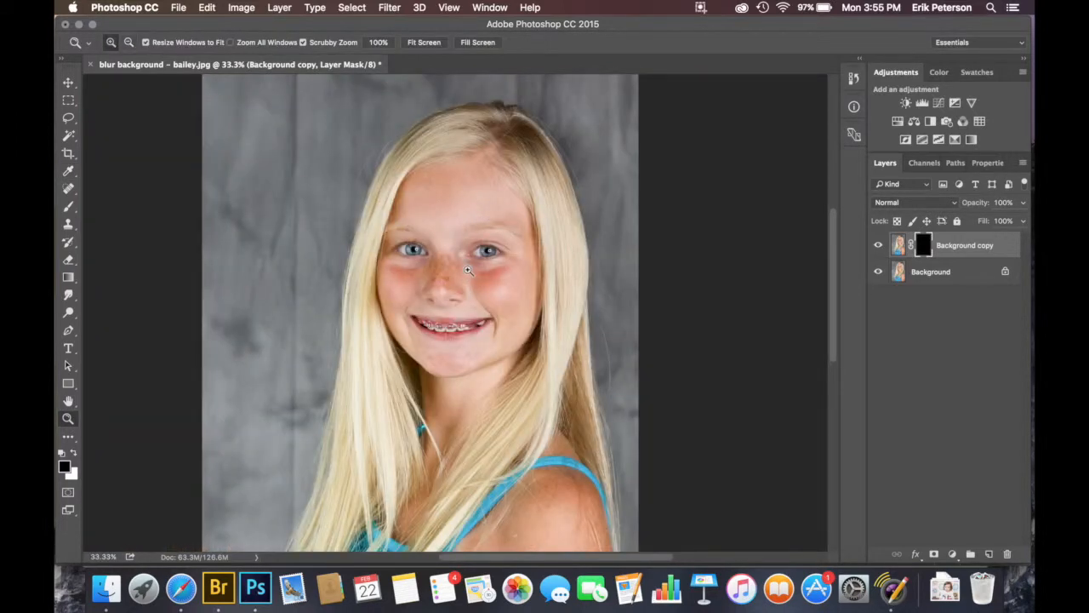
click(486, 252)
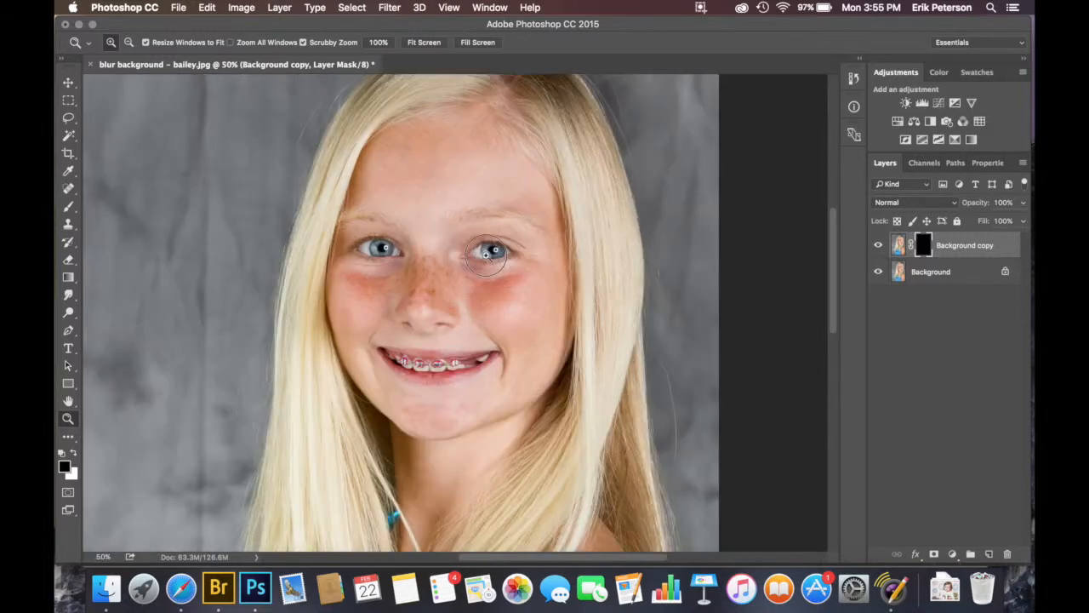
click(486, 253)
click(487, 253)
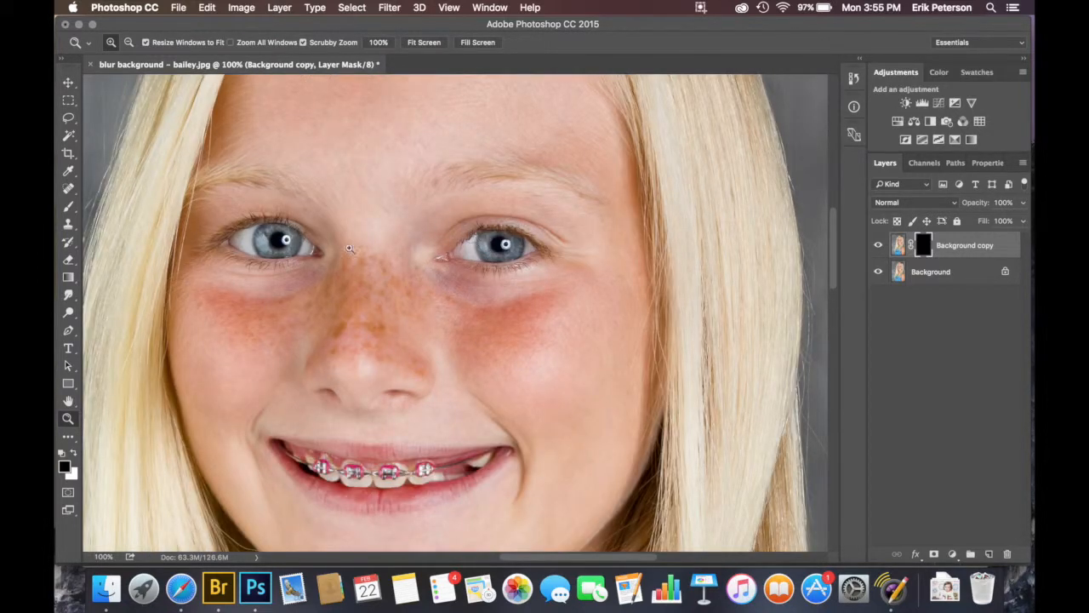
click(68, 207)
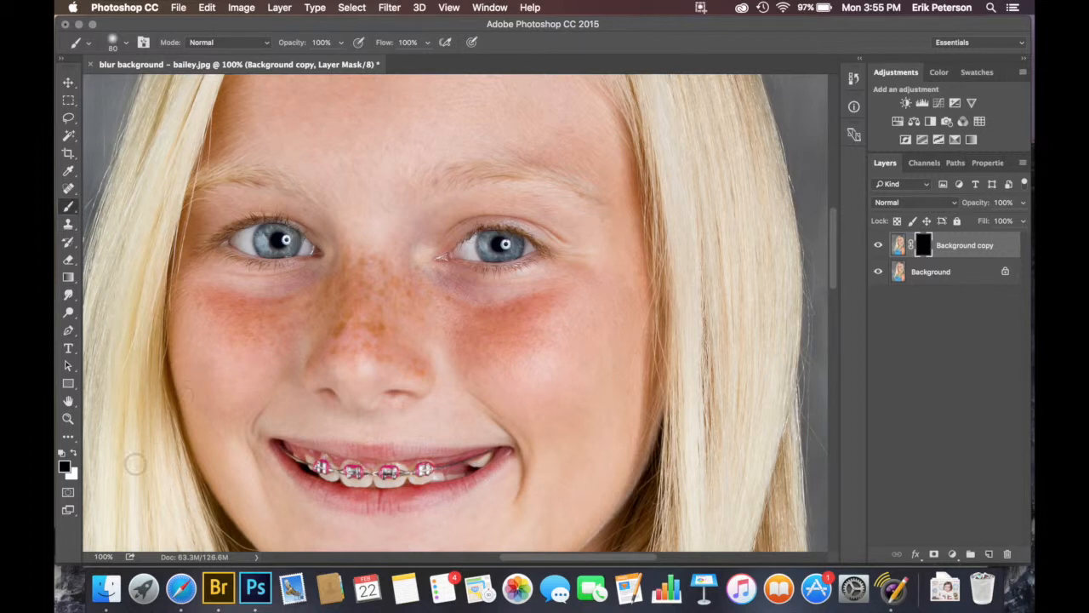
click(74, 456)
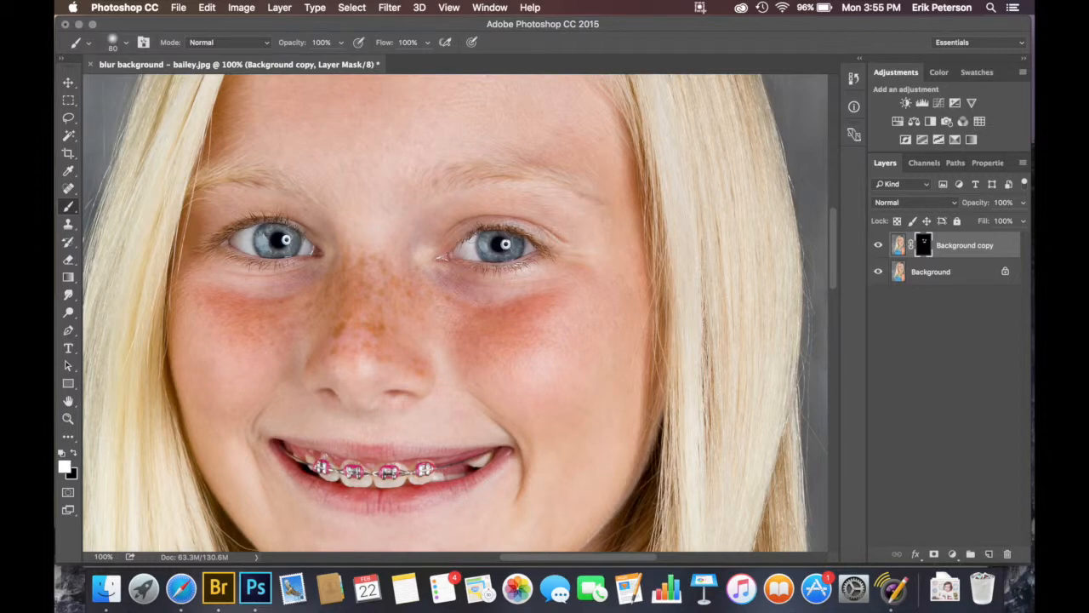
Step: Enlarge the Brush to 400 pixels and paint white on the mask over the hair and the sequined part of the dress
key(z)
alt+click(515, 252)
alt+click(516, 252)
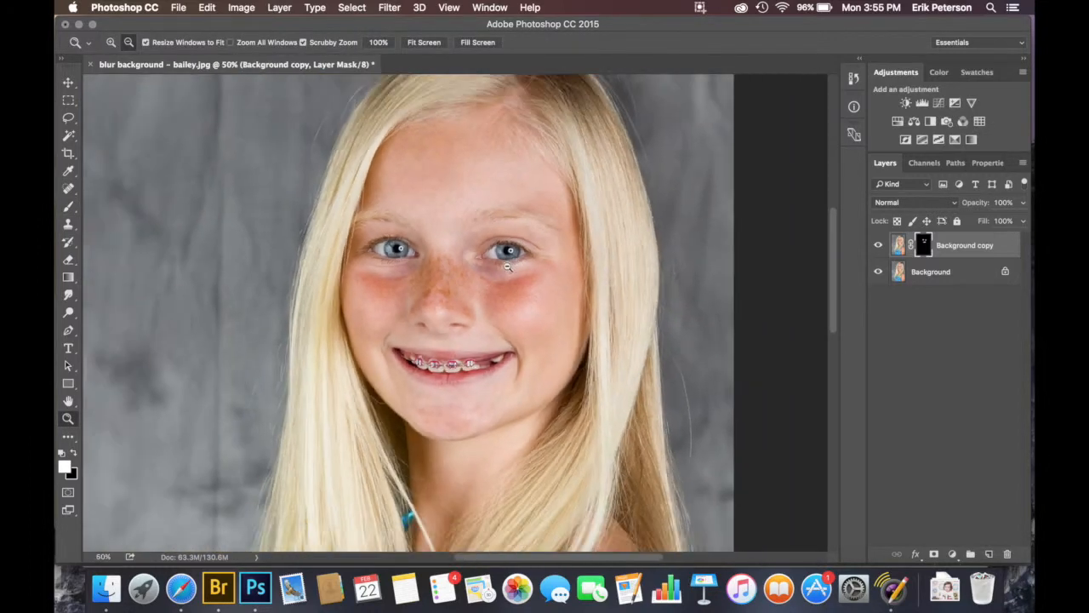
alt+click(515, 253)
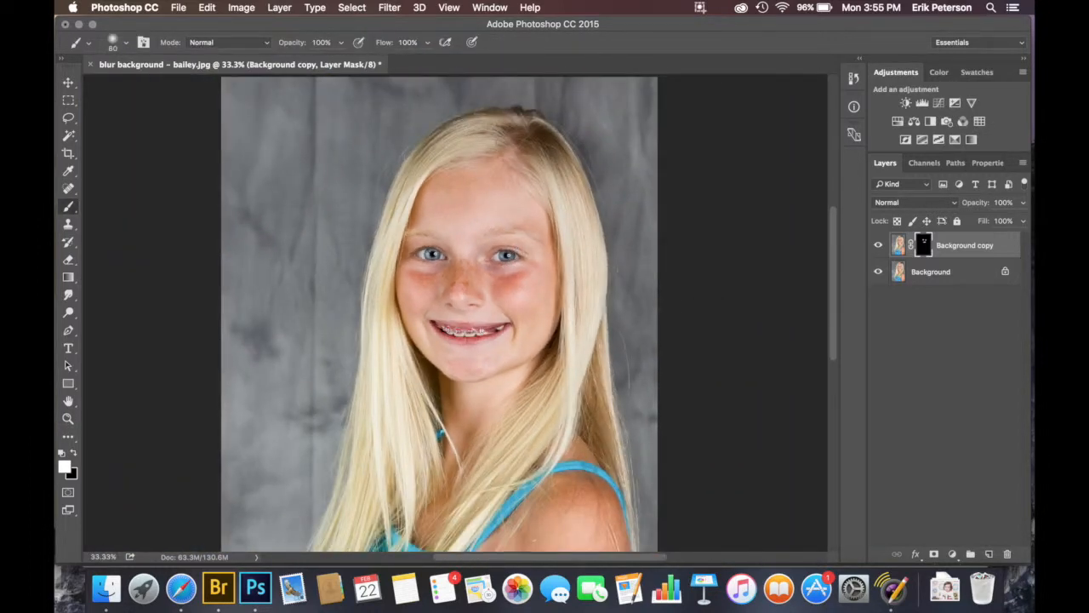
key(bracketright)
key(bracketright)
key(bracketright)
key(bracketright)
mouse_move(340, 523)
mouse_down()
mouse_move(386, 396)
mouse_move(432, 521)
mouse_up()
scroll(515, 365, down, 5)
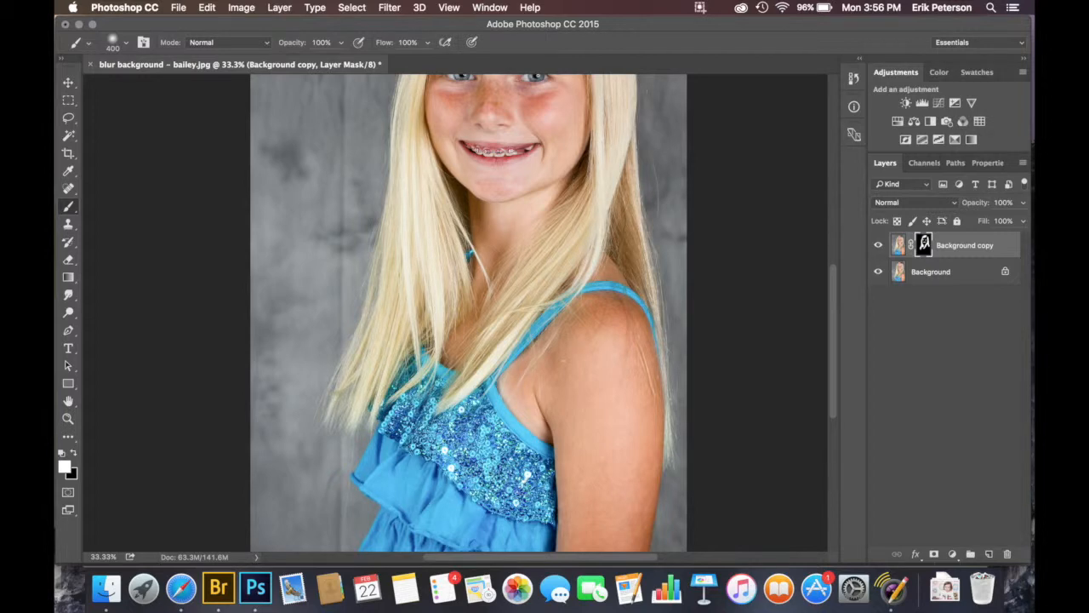
Step: Display the layer mask on its own, check the painted areas, and return to the normal image view
alt+click(926, 245)
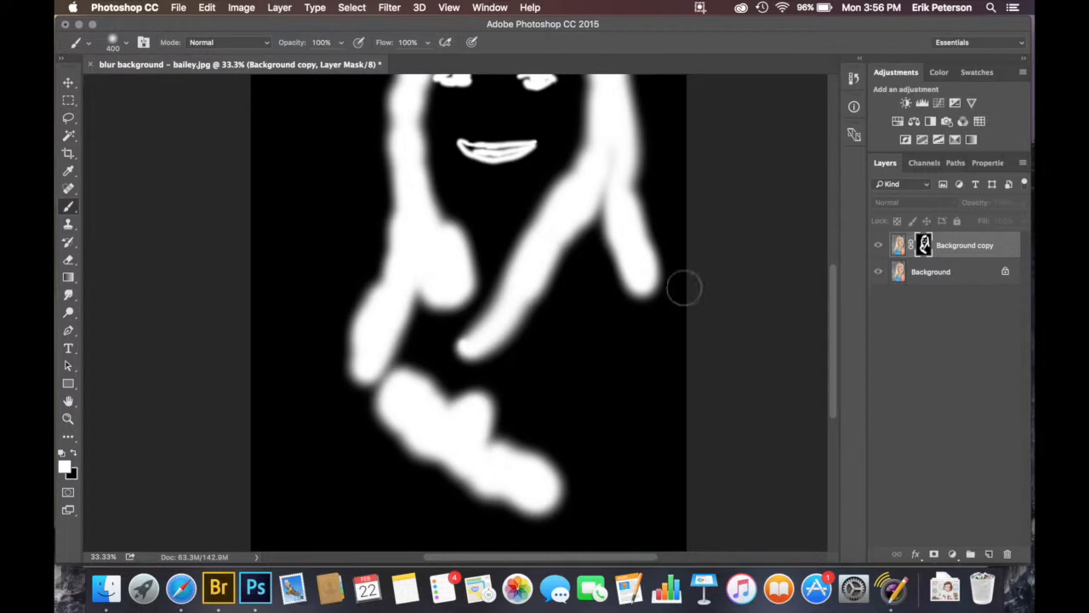
drag(610, 319, 584, 479)
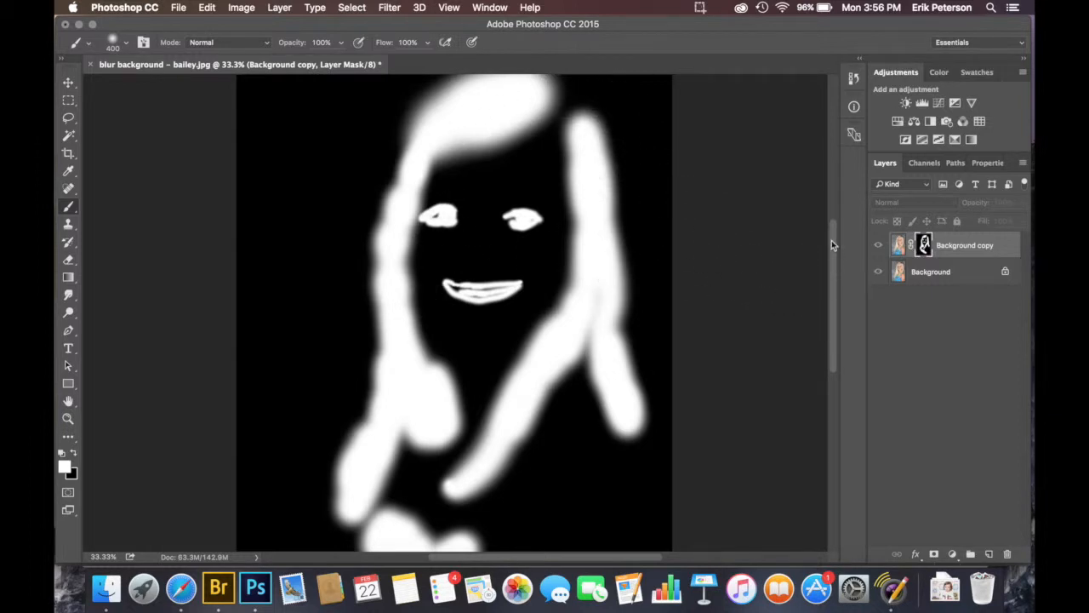
alt+click(925, 245)
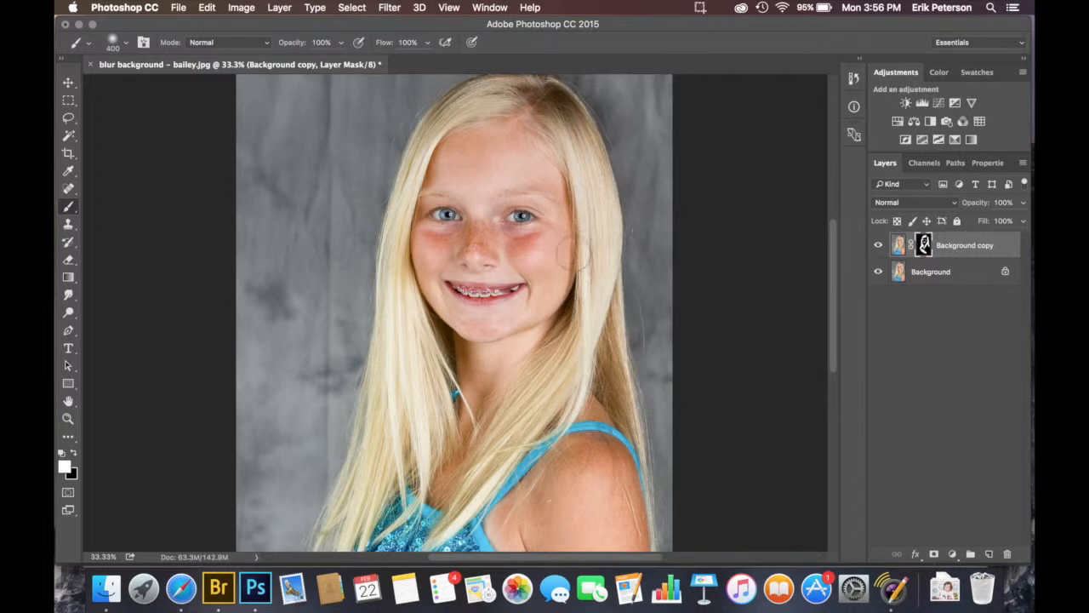
Step: Fit the whole portrait on screen and flatten the image into a single Background layer
key(z)
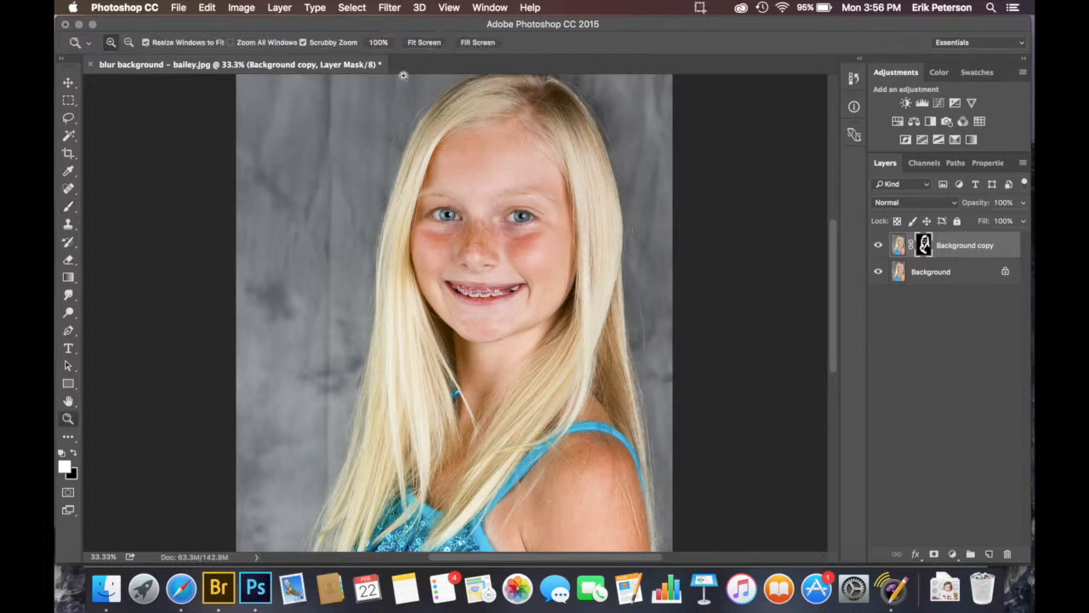
click(423, 43)
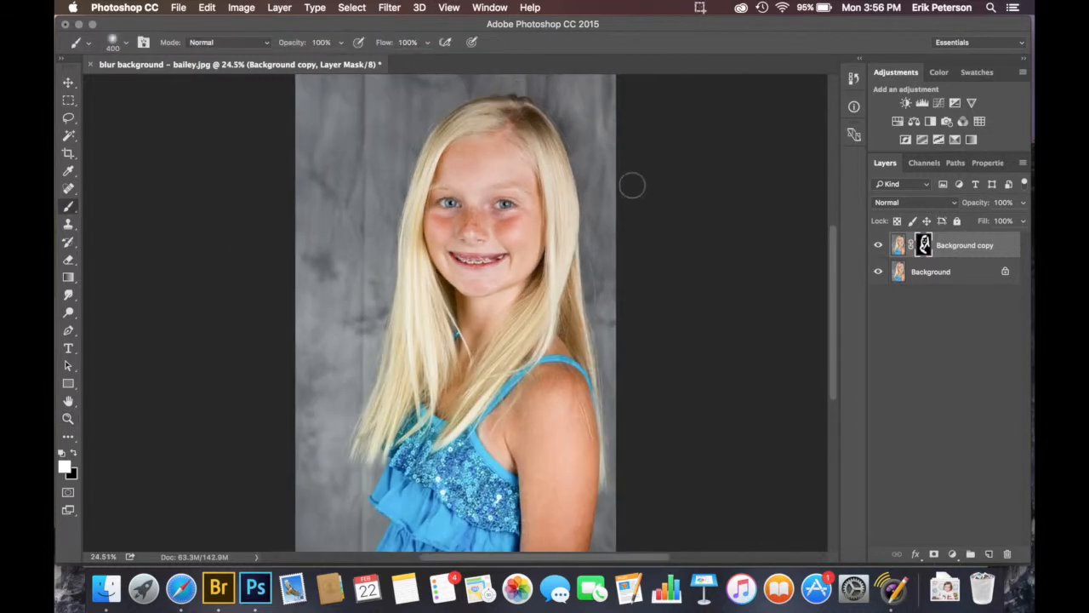
click(1022, 163)
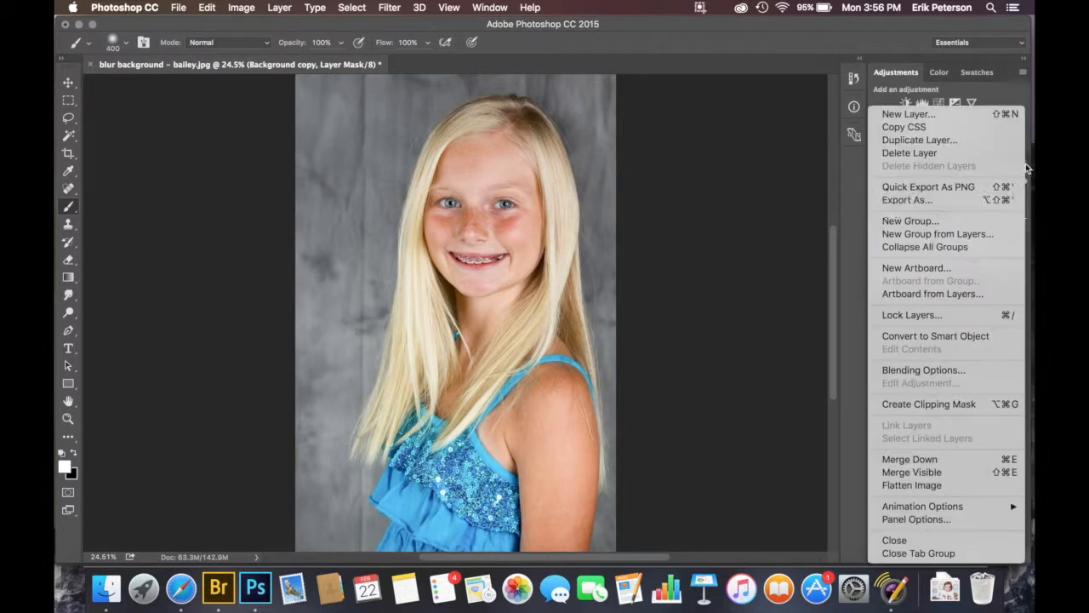
click(912, 485)
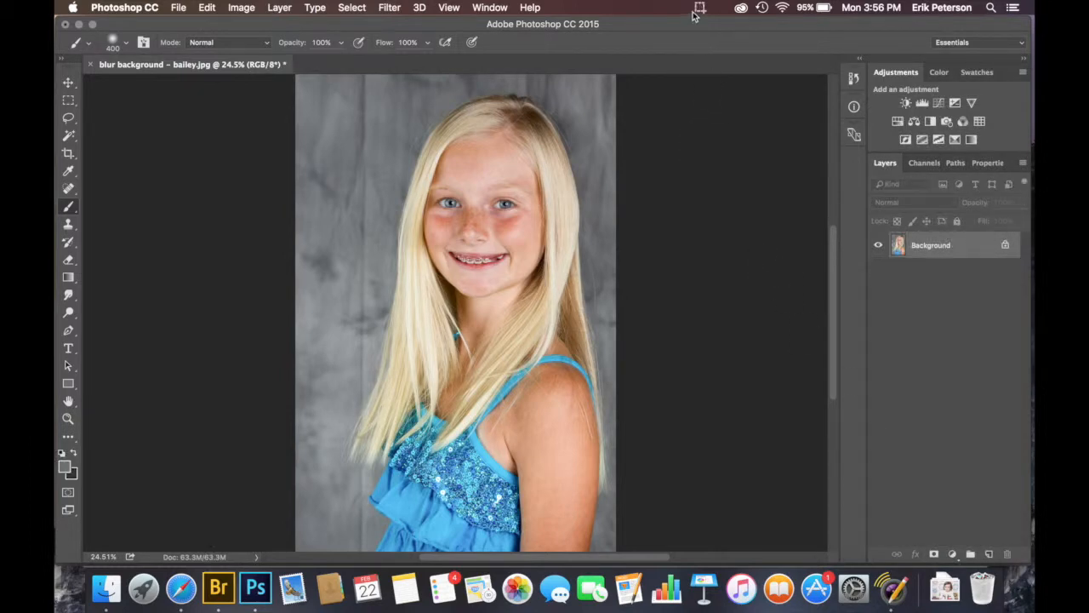